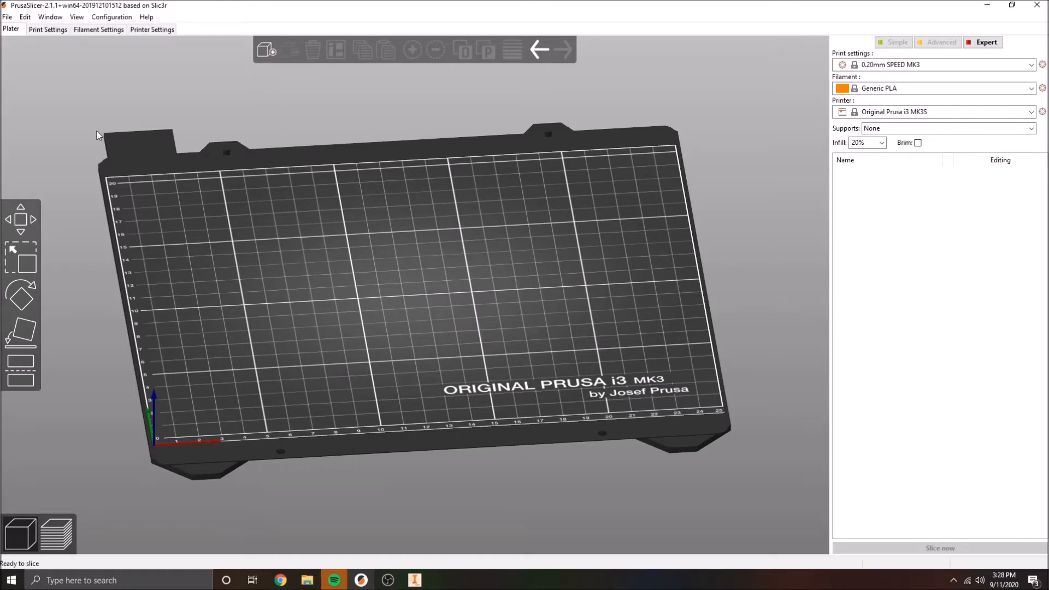
Import the 3DBenchy.stl model from the downloaded 3DBenchy files folder onto the print bed.
click(266, 53)
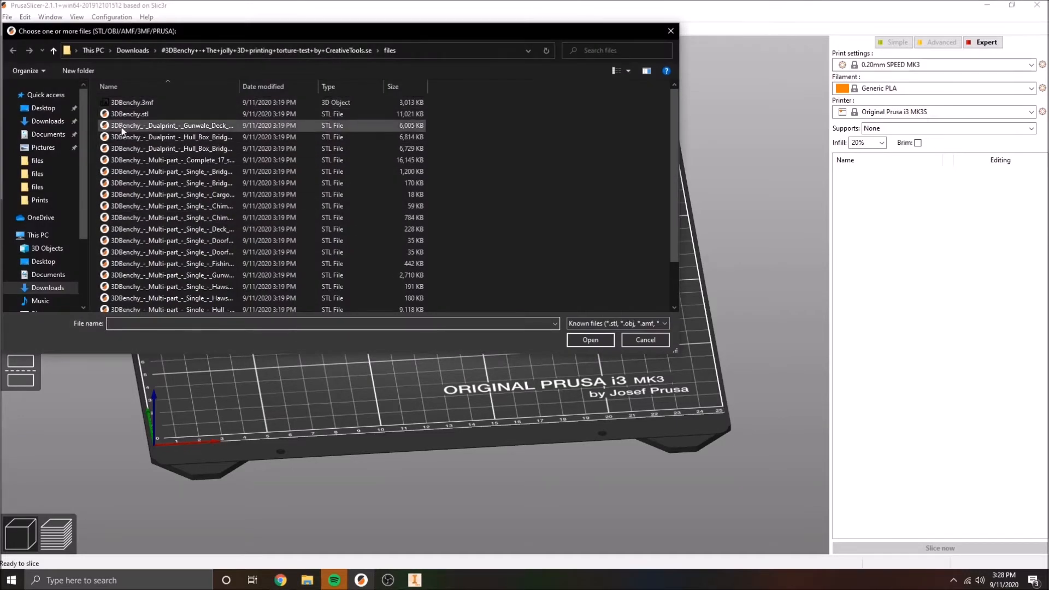
click(128, 115)
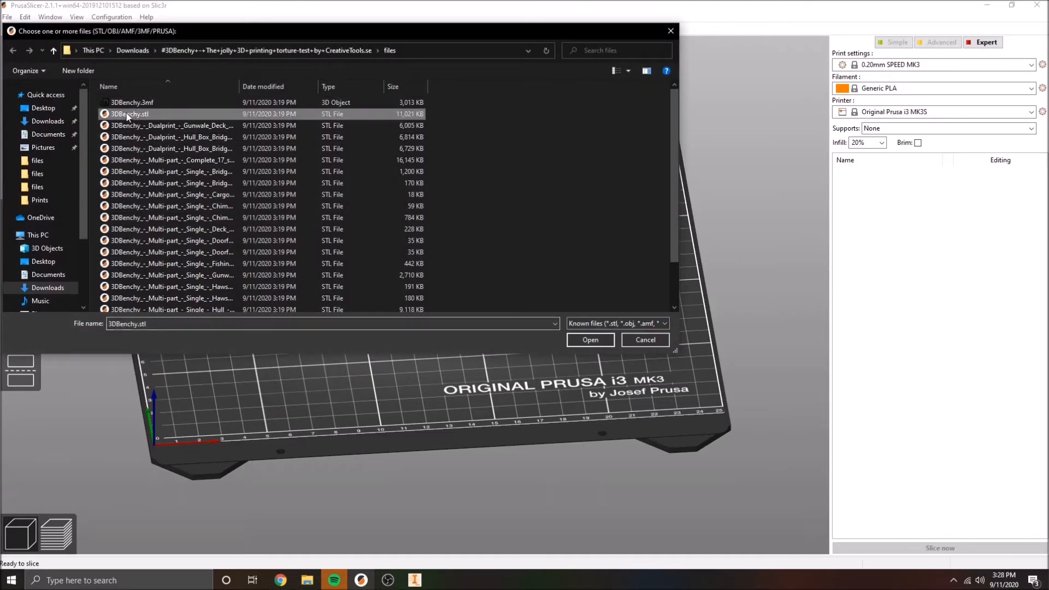
click(596, 341)
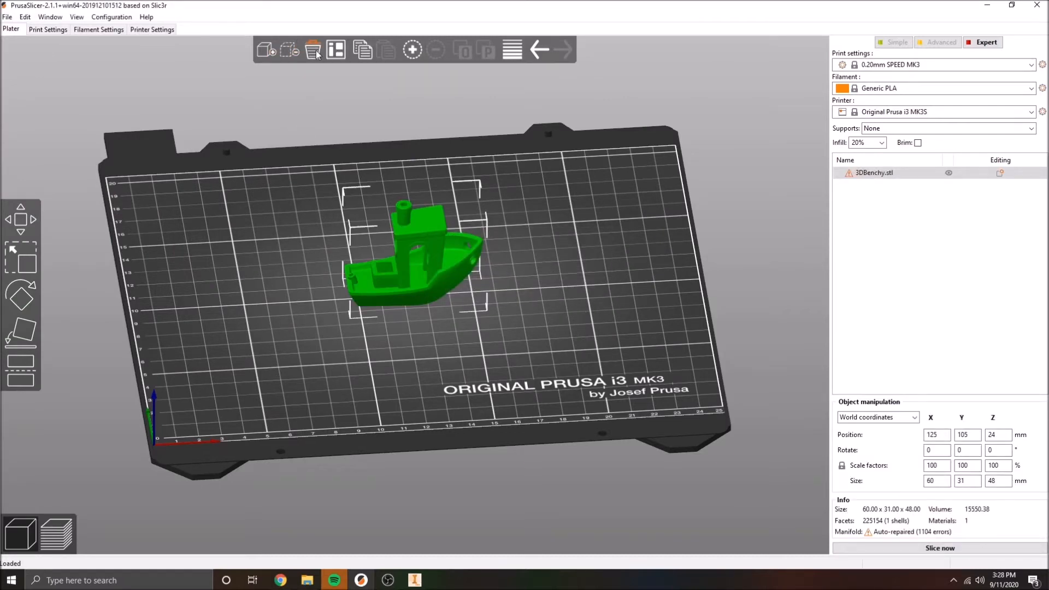
Add a second instance of the boat and auto-arrange both copies on the bed.
click(413, 50)
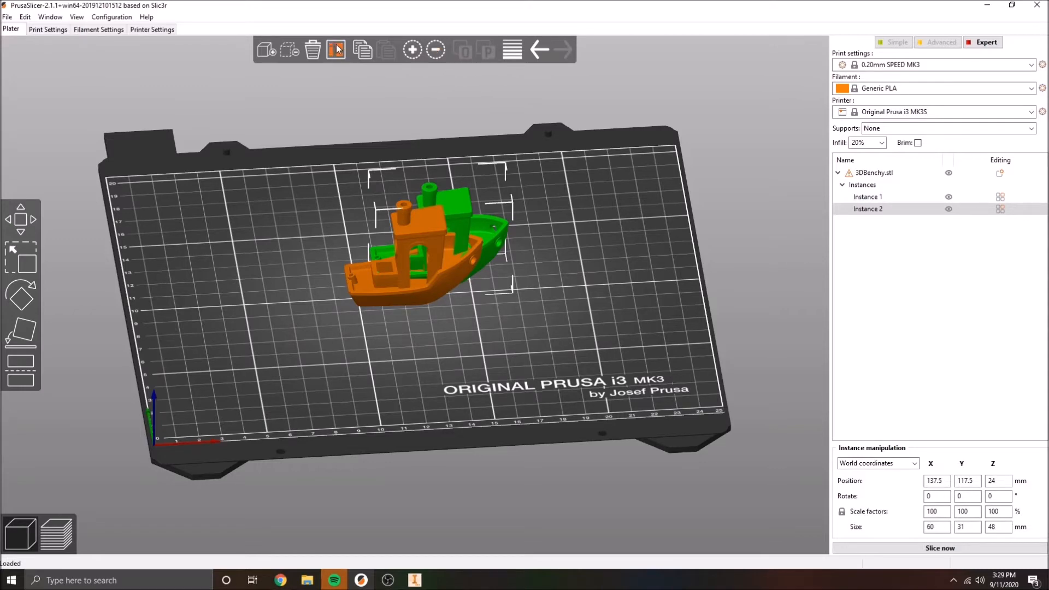
drag(542, 279, 516, 290)
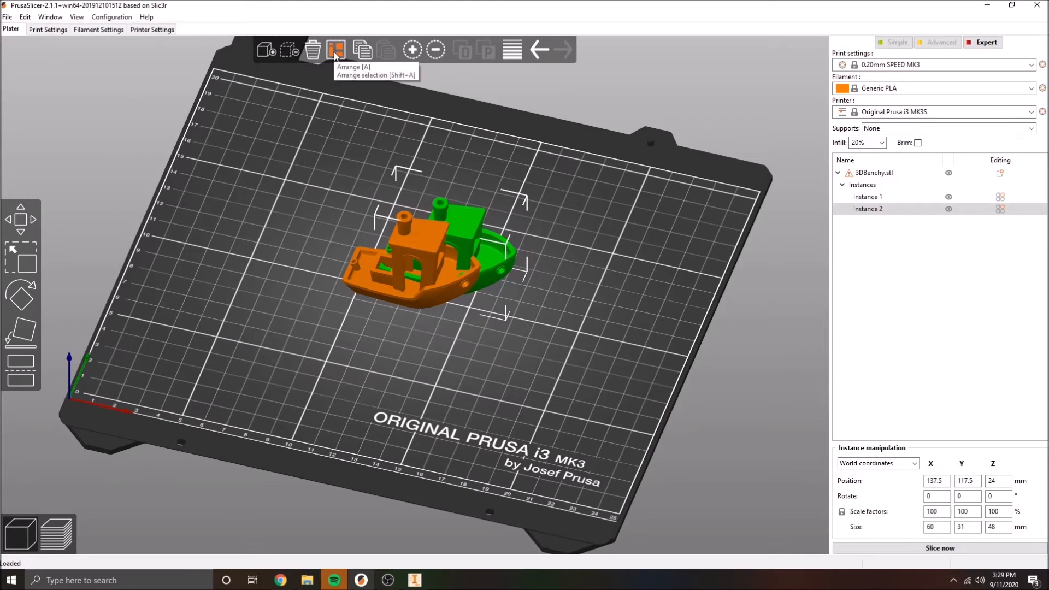
click(336, 51)
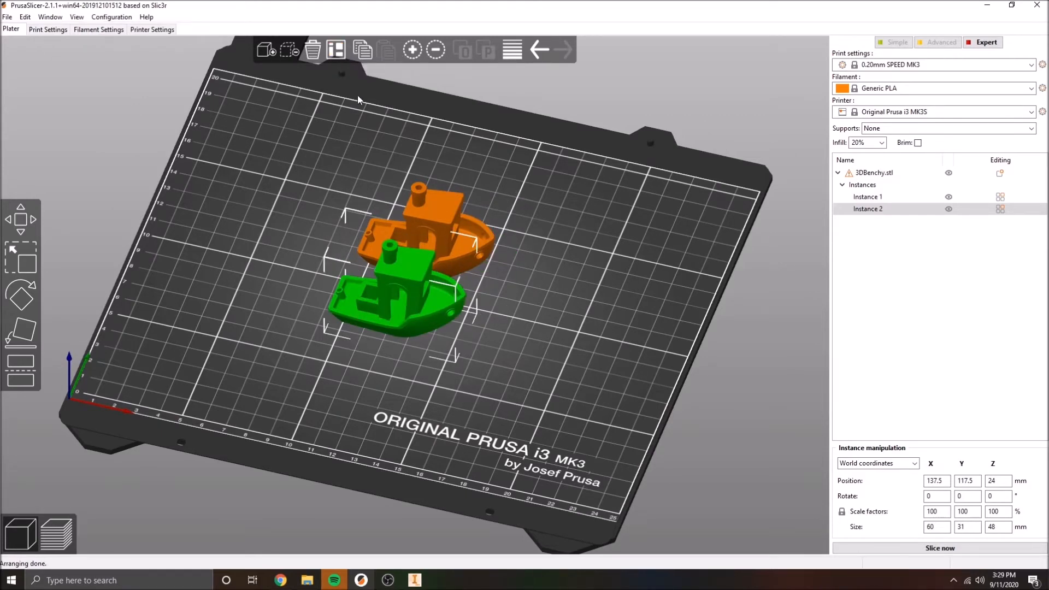
Remove the second boat instance and auto-arrange the remaining one on the bed.
click(435, 50)
click(339, 52)
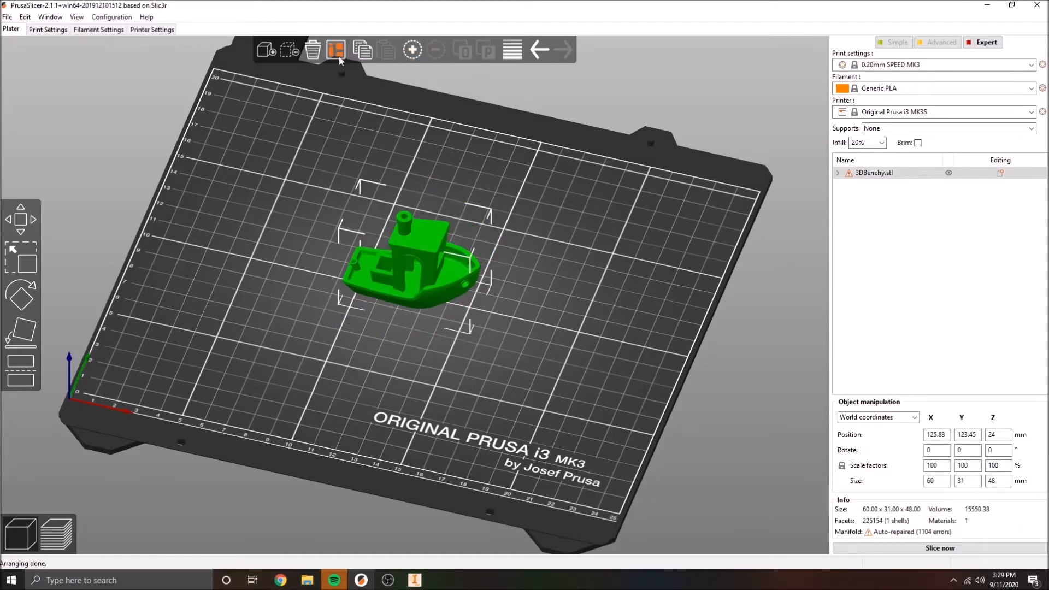
Move the boat to about X 156.5, Y 104.4 mm and scale it up to about 200 %.
click(21, 222)
drag(415, 267, 481, 284)
click(20, 257)
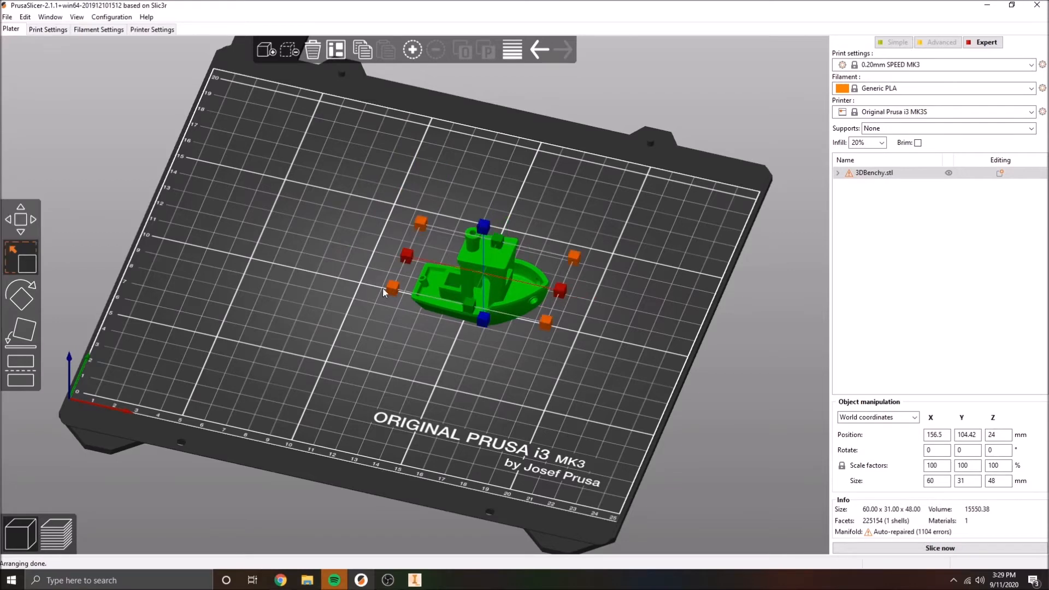
drag(391, 288, 322, 254)
mouse_move(484, 149)
mouse_down()
mouse_move(482, 88)
mouse_move(482, 139)
mouse_up()
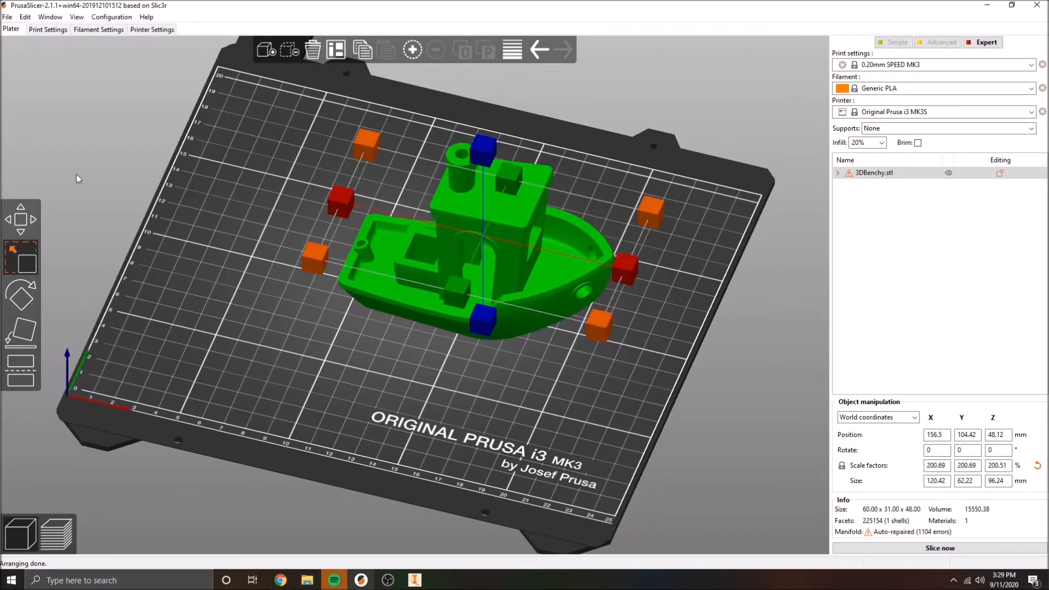
Tilt the boat slightly about its X axis with the Rotate tool.
click(20, 295)
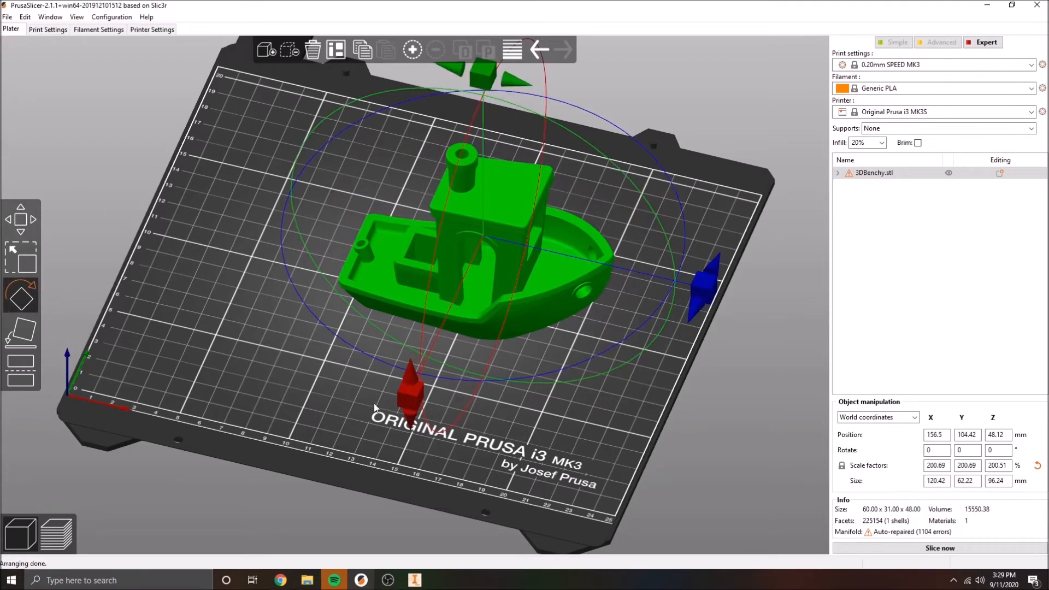
drag(410, 401, 409, 349)
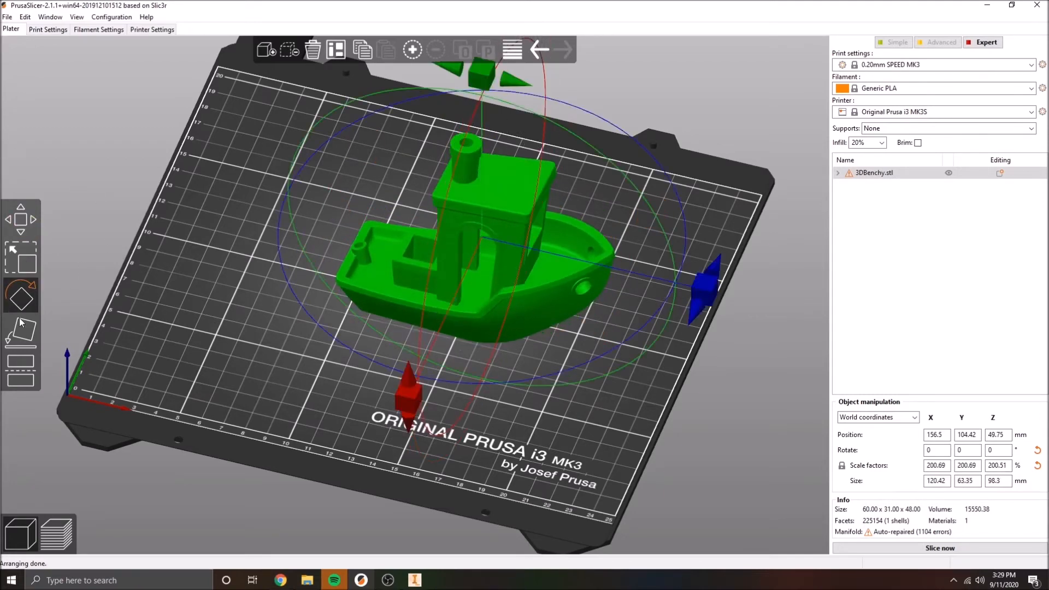
Try laying the boat on two of its side faces with Place on face, finishing with it on its flat hull bottom.
click(25, 335)
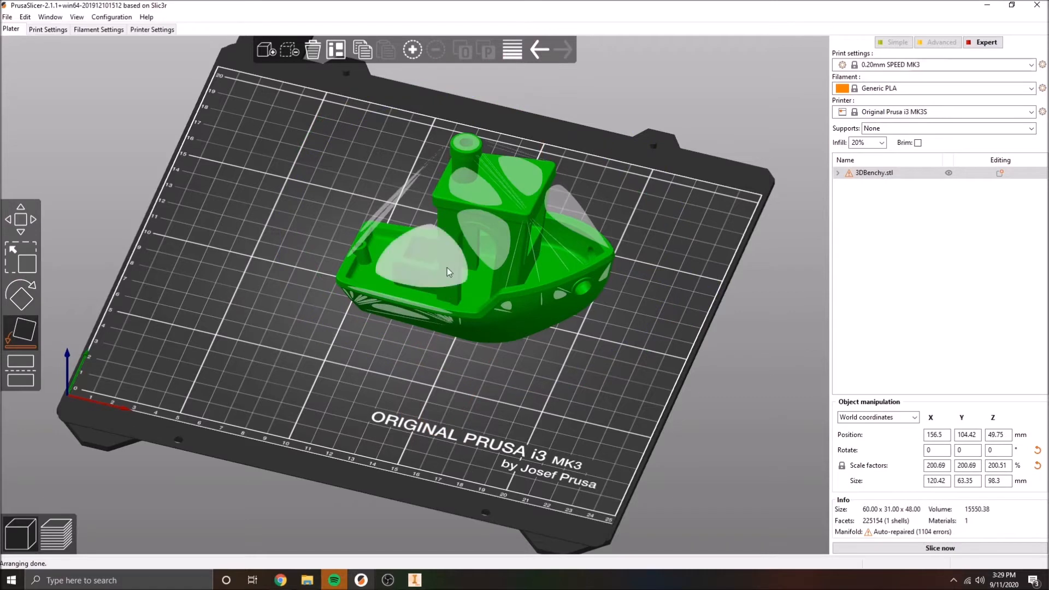
click(427, 268)
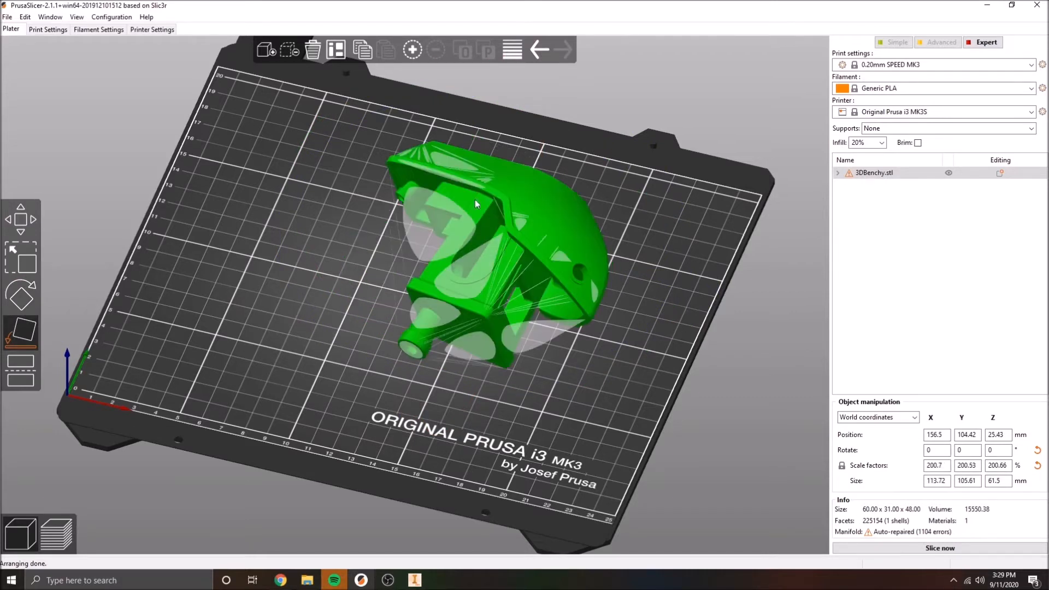
click(473, 165)
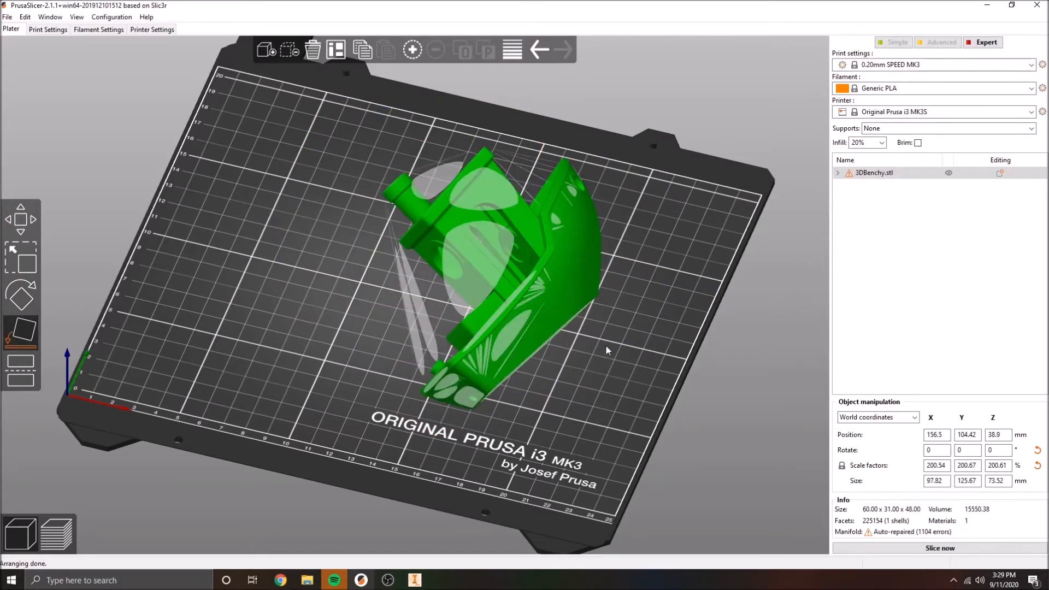
drag(627, 366, 516, 300)
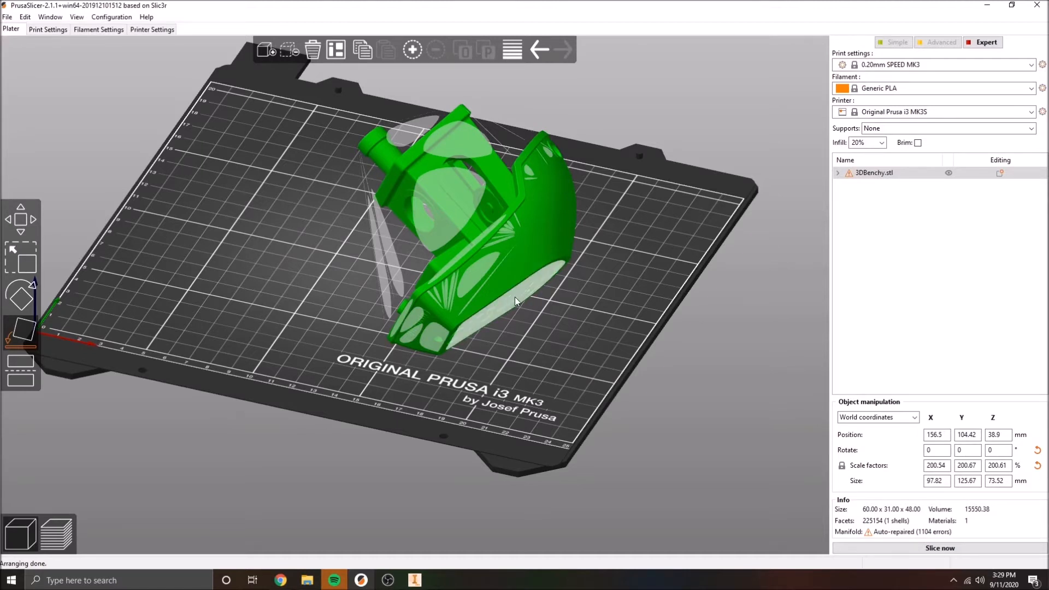
click(515, 302)
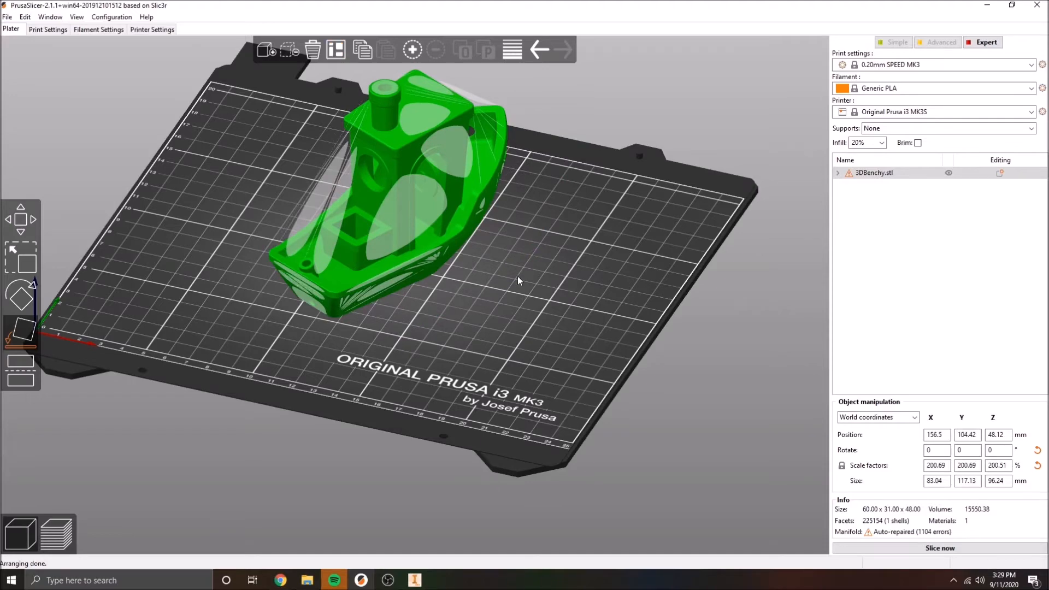
Select the Original Prusa i3 MK3S system preset as the printer.
drag(517, 278, 507, 301)
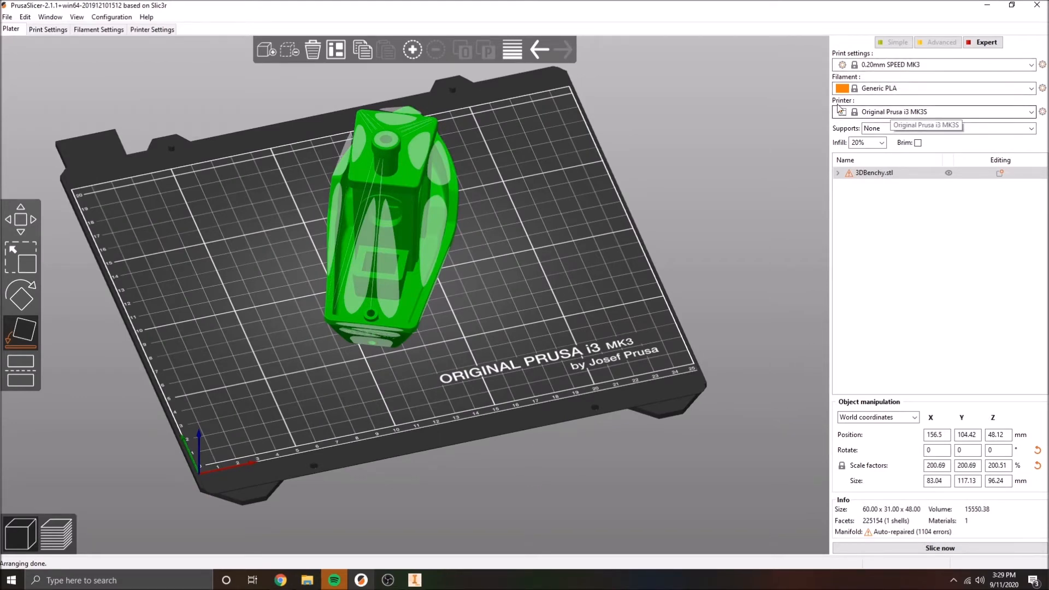
click(863, 113)
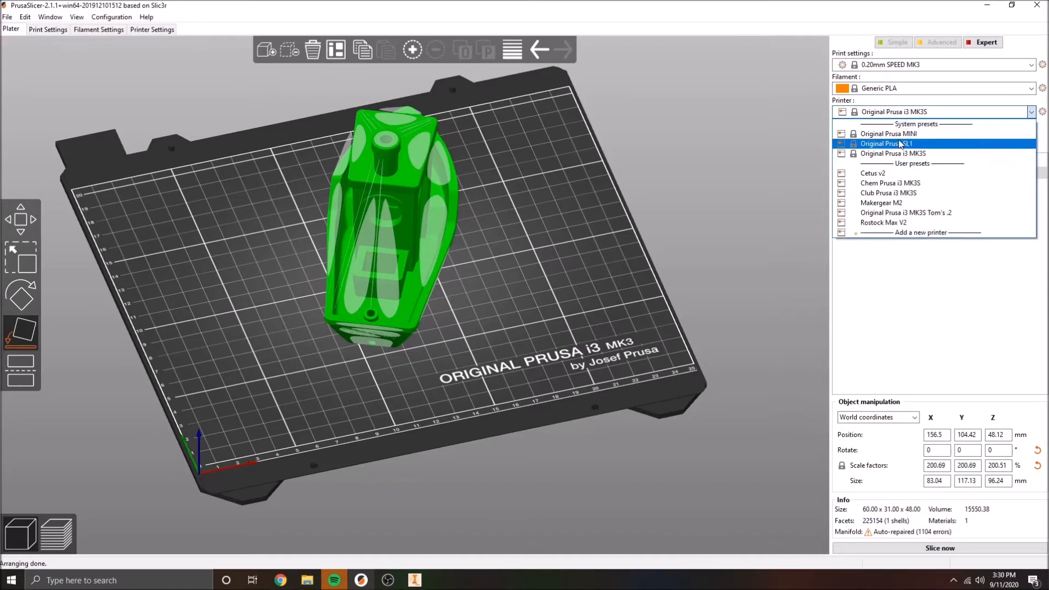
click(922, 155)
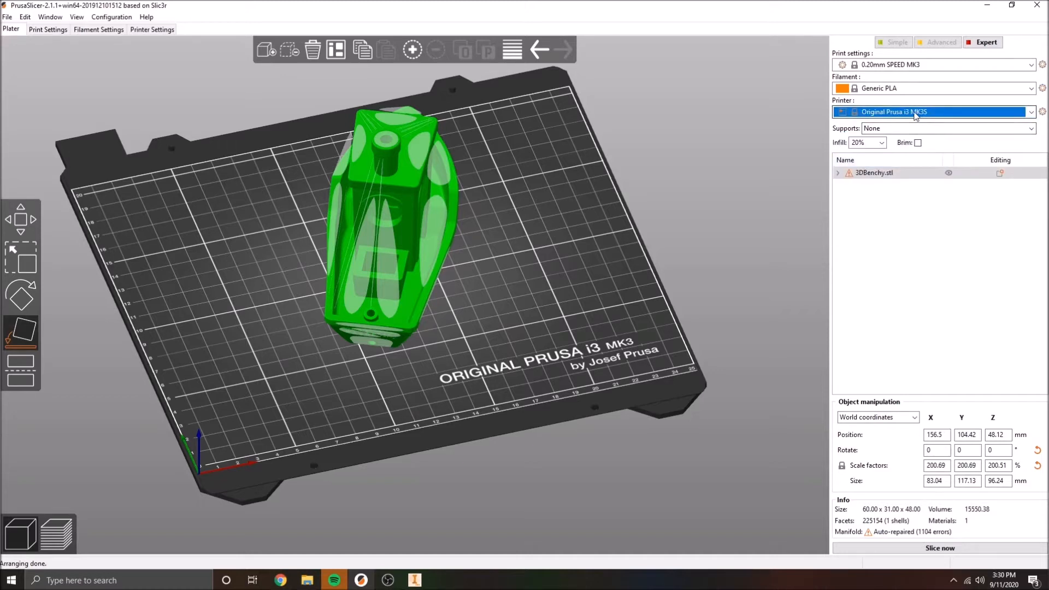
Set supports to Everywhere and accept enabling Detect bridging perimeters.
click(924, 129)
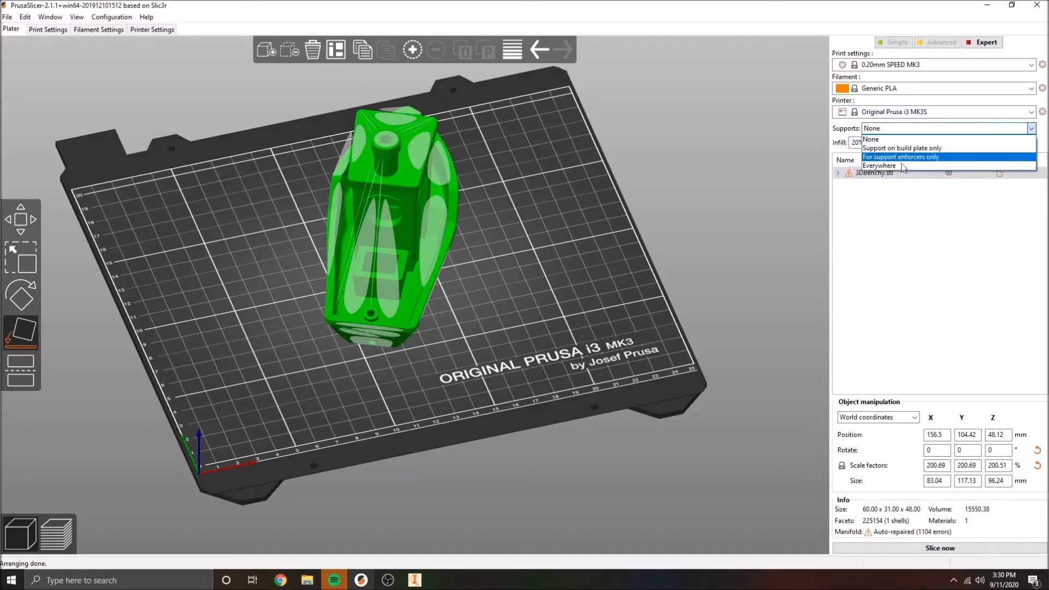
click(884, 166)
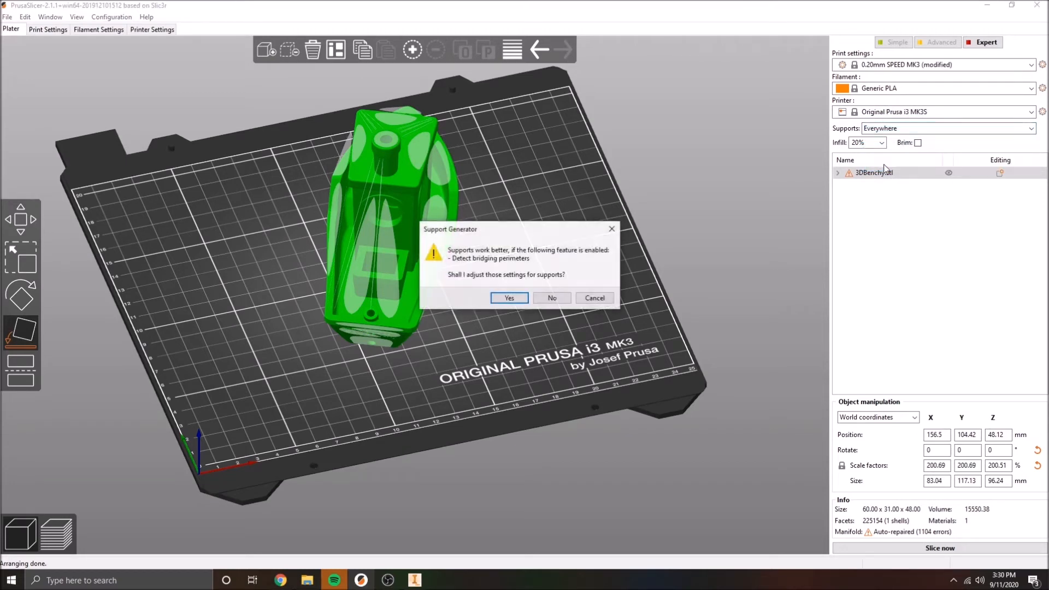
click(513, 299)
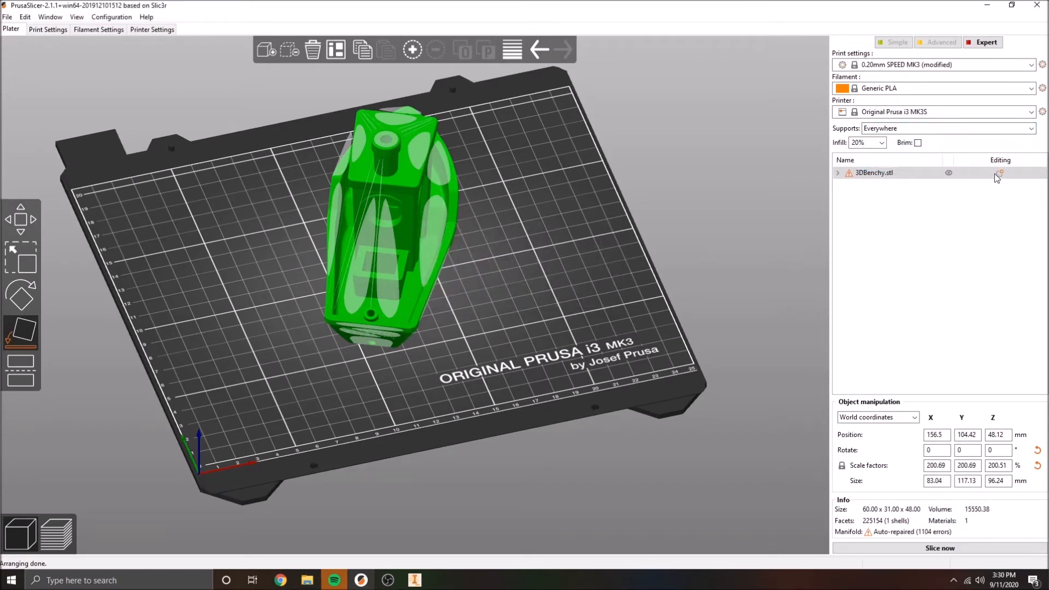
Enable the brim and choose an infill density of 20%.
click(918, 143)
drag(611, 287, 380, 290)
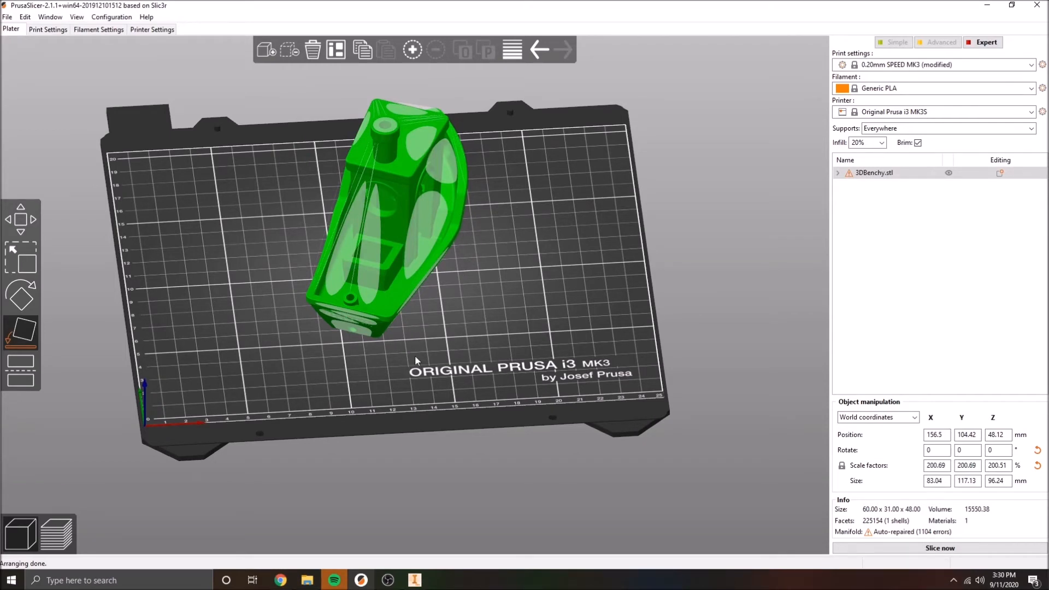
click(938, 229)
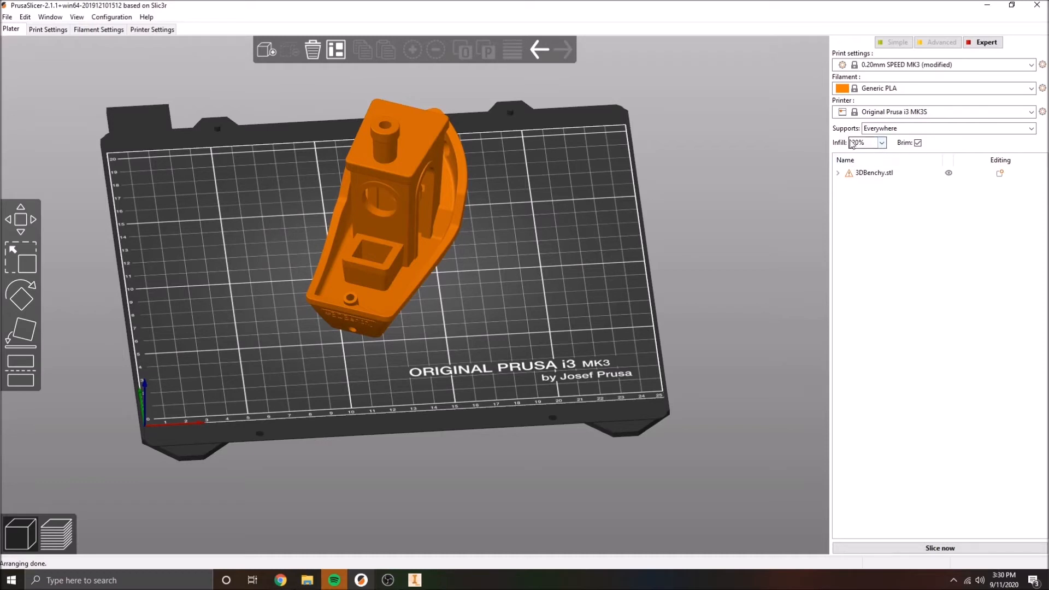
click(882, 143)
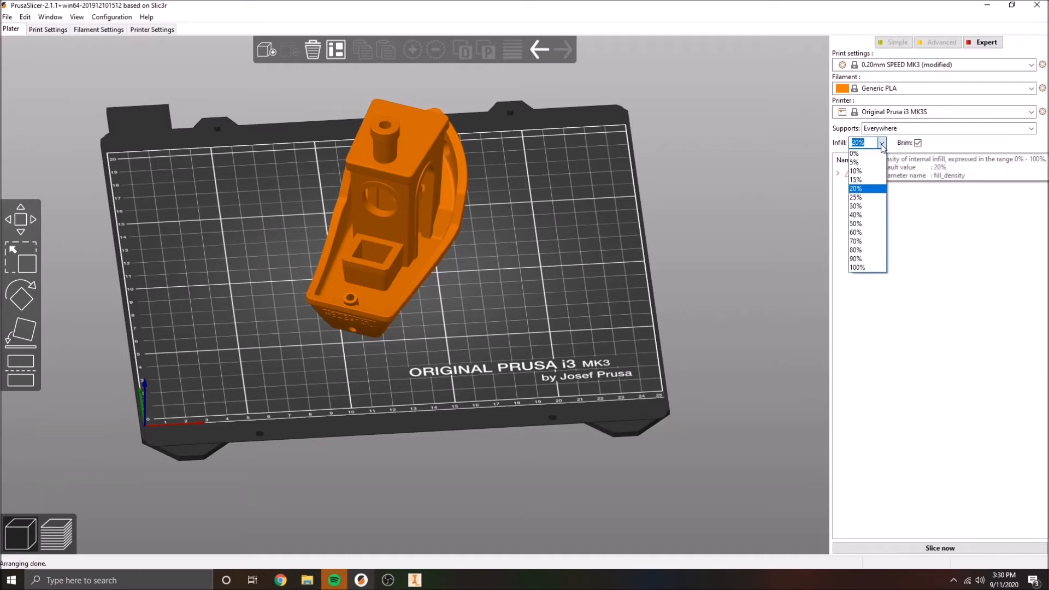
click(858, 189)
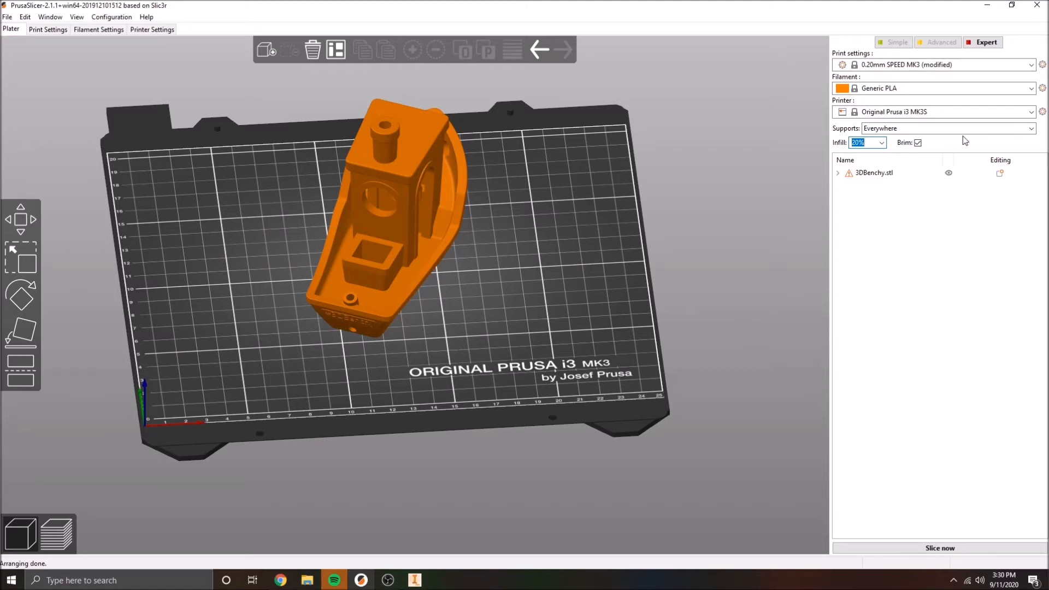
Review the filament presets available for the printer.
click(897, 87)
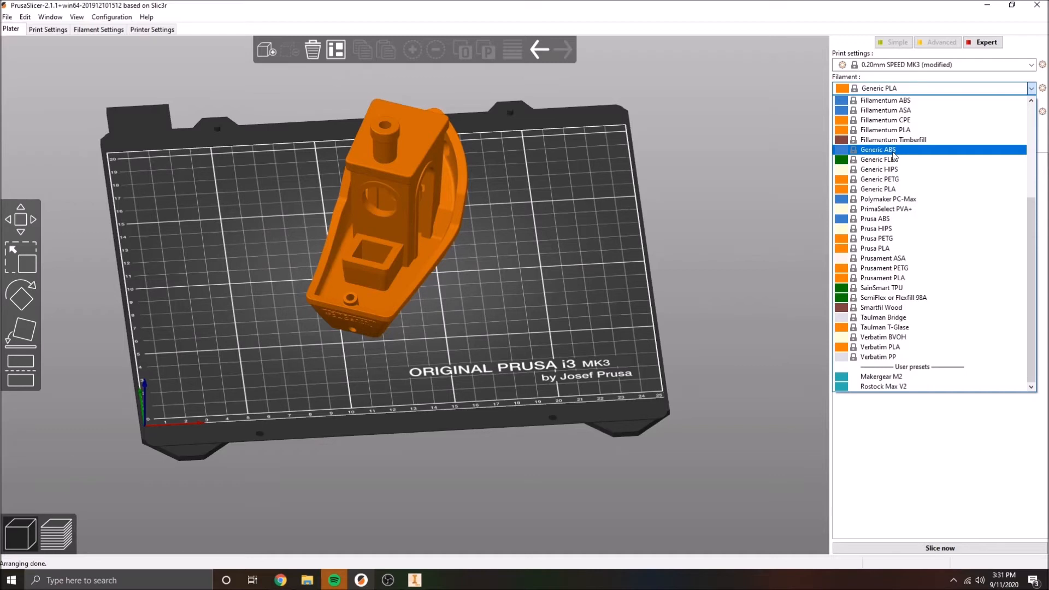
click(740, 154)
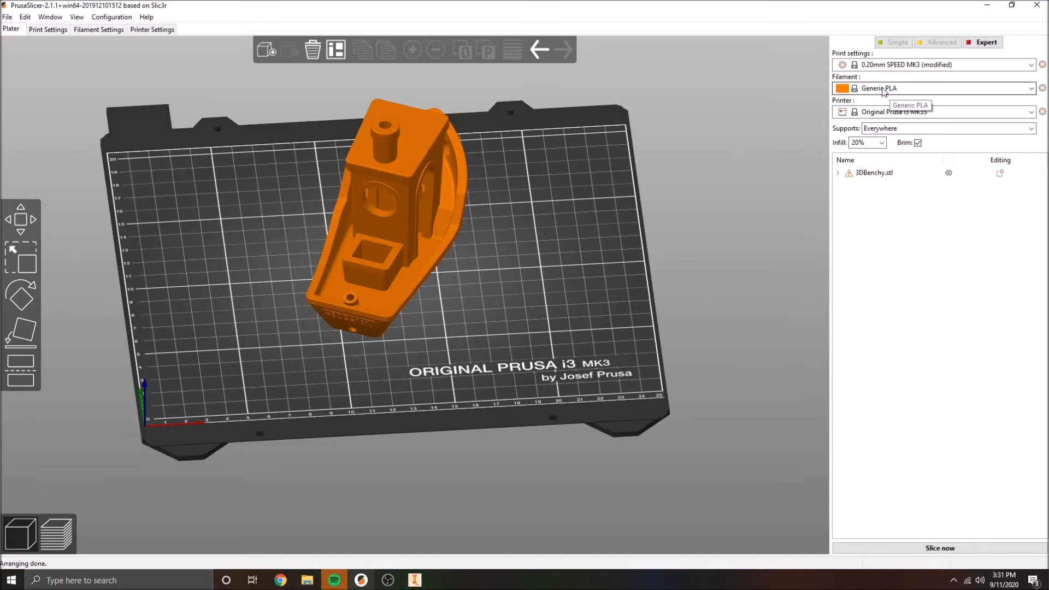
Switch the print profile to 0.20mm QUALITY MK3, discarding the unsaved changes, and slice the boat.
click(907, 65)
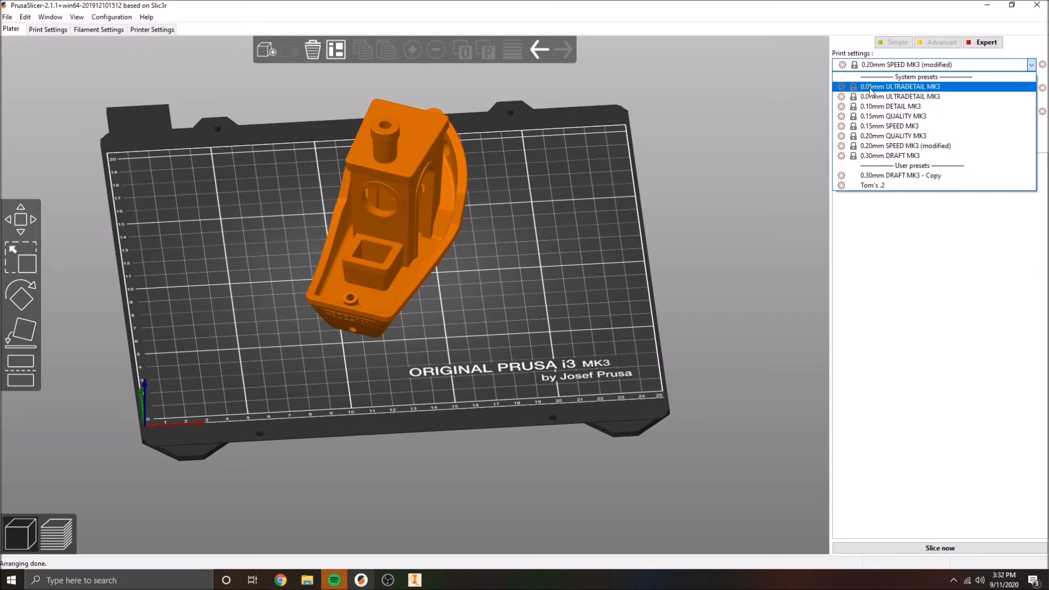
click(870, 139)
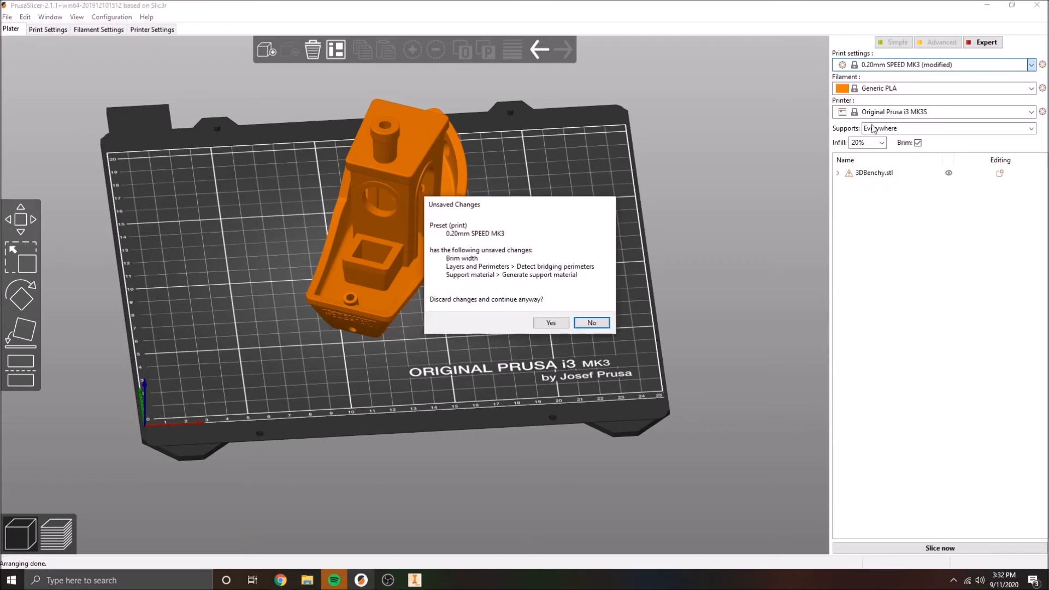
click(555, 323)
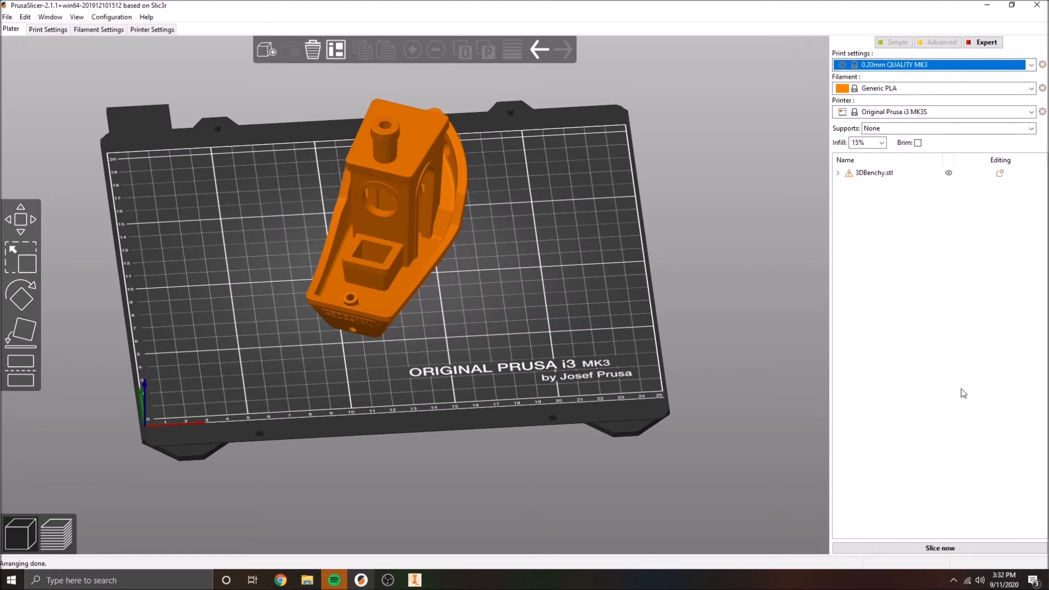
click(921, 548)
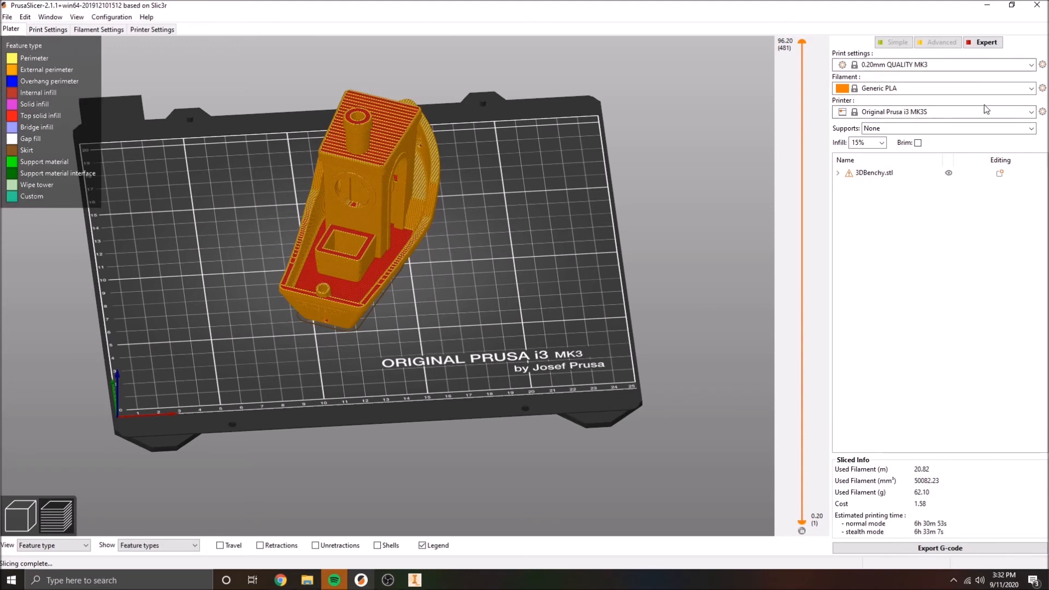
Review the print settings pages from layers and perimeters through infill, supports, speed and extruders to output options, and return to the sliced preview.
click(41, 32)
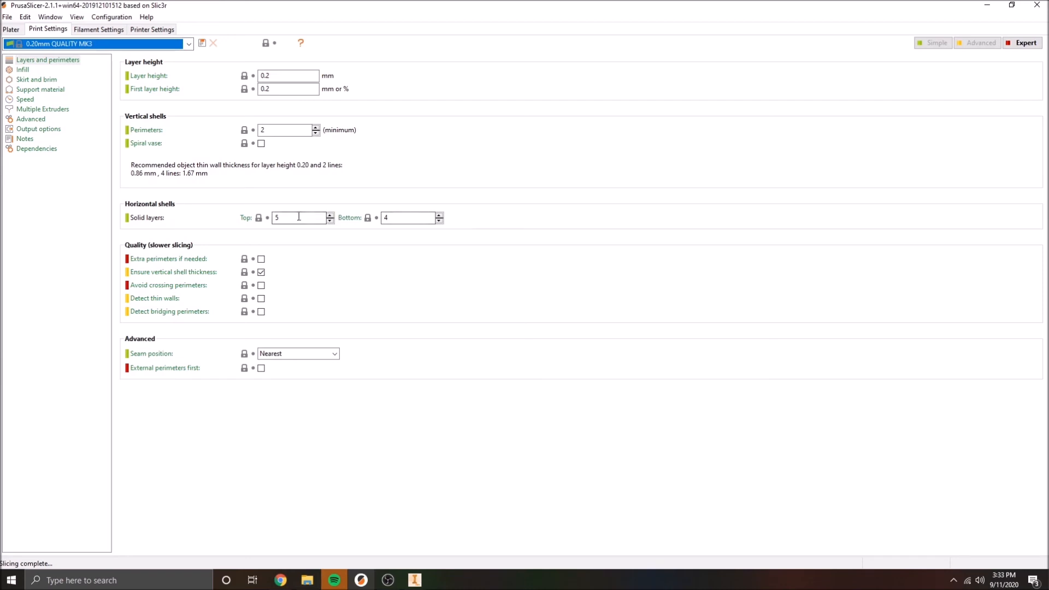
click(22, 71)
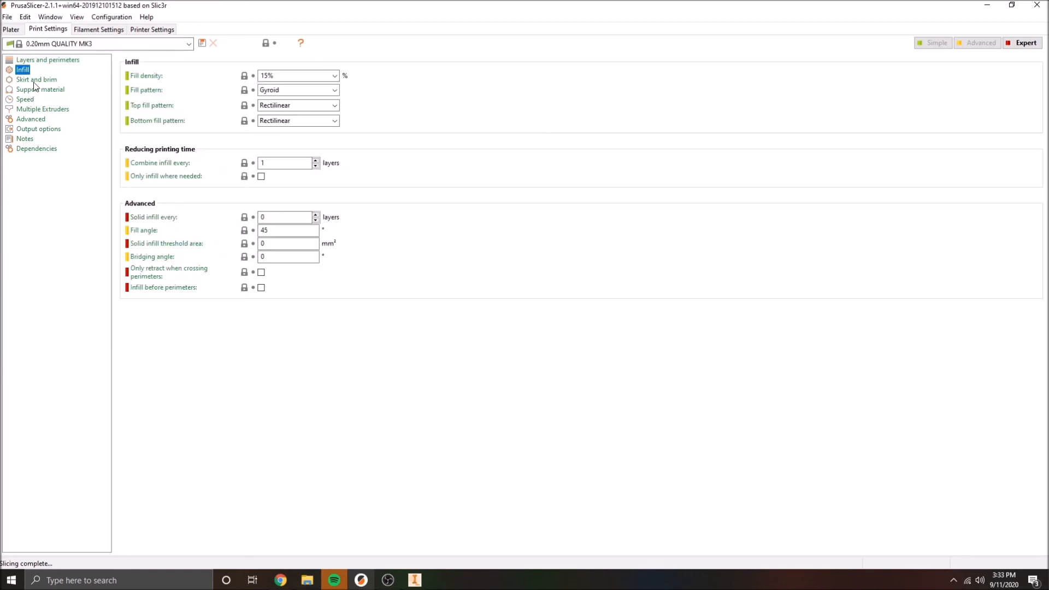
click(33, 81)
click(34, 90)
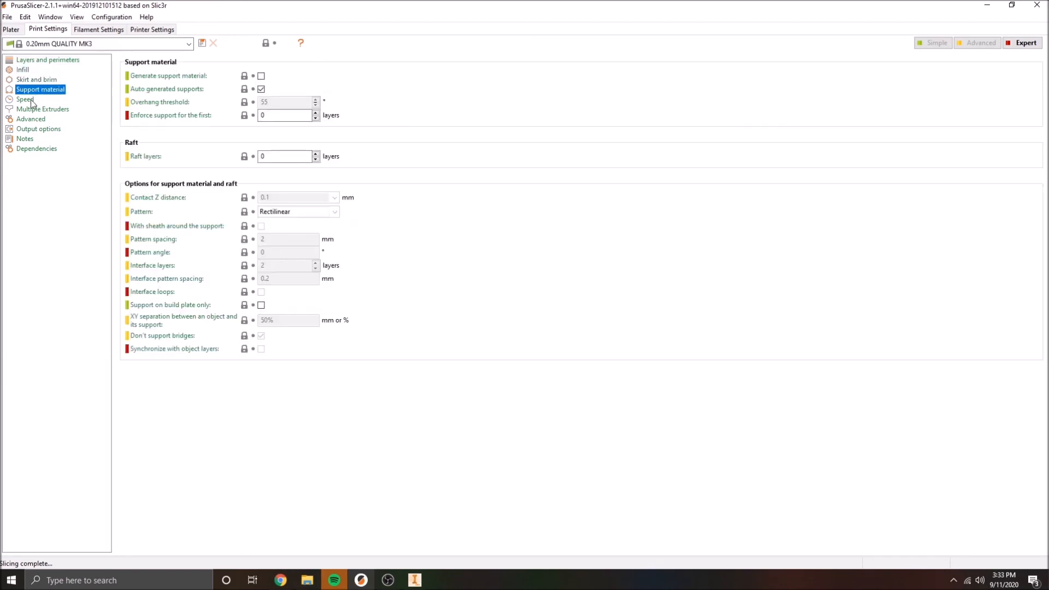
click(30, 100)
click(32, 110)
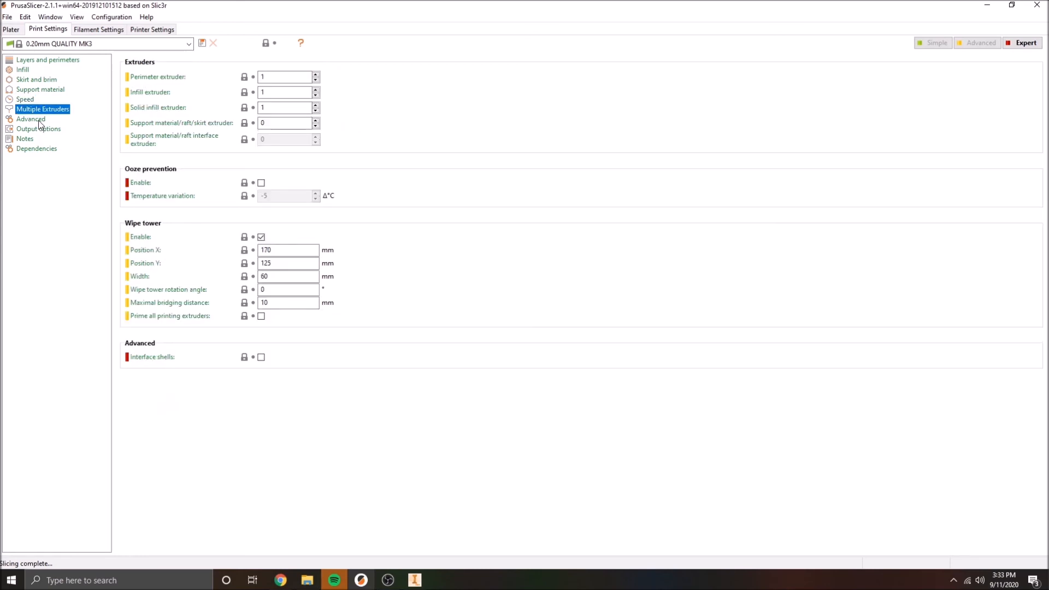
click(31, 119)
click(39, 129)
click(10, 29)
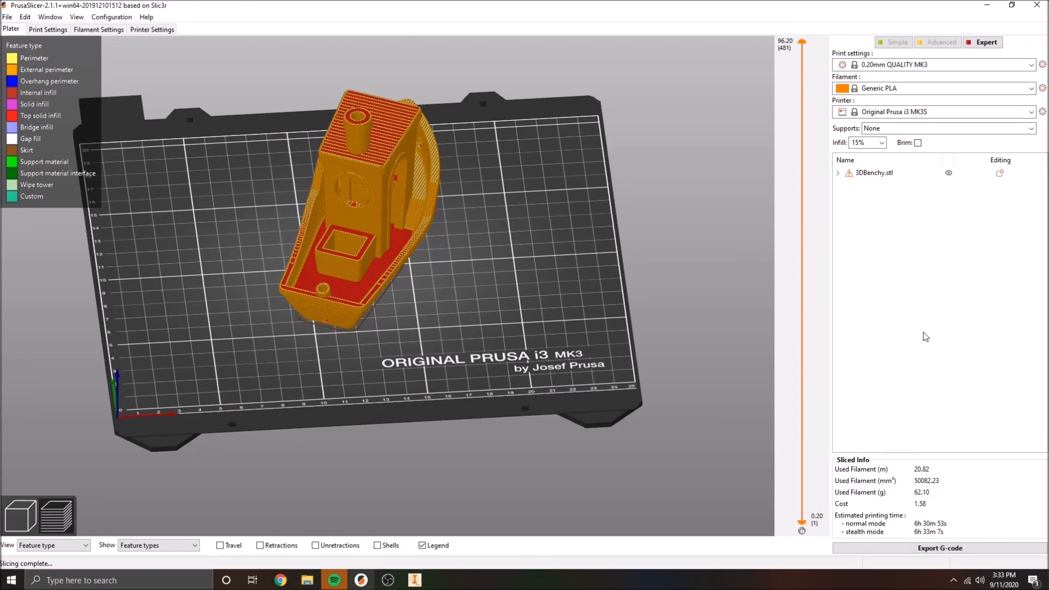
Start exporting the sliced boat's G-code and choose the SDHC (D:) card as the destination.
drag(382, 291, 546, 305)
drag(804, 43, 750, 8)
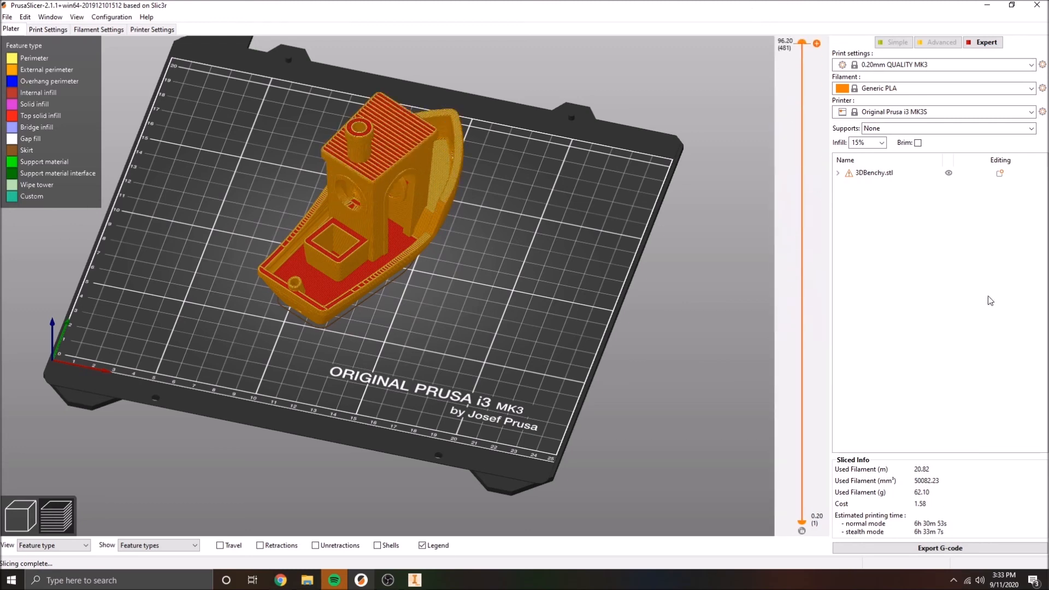
click(918, 549)
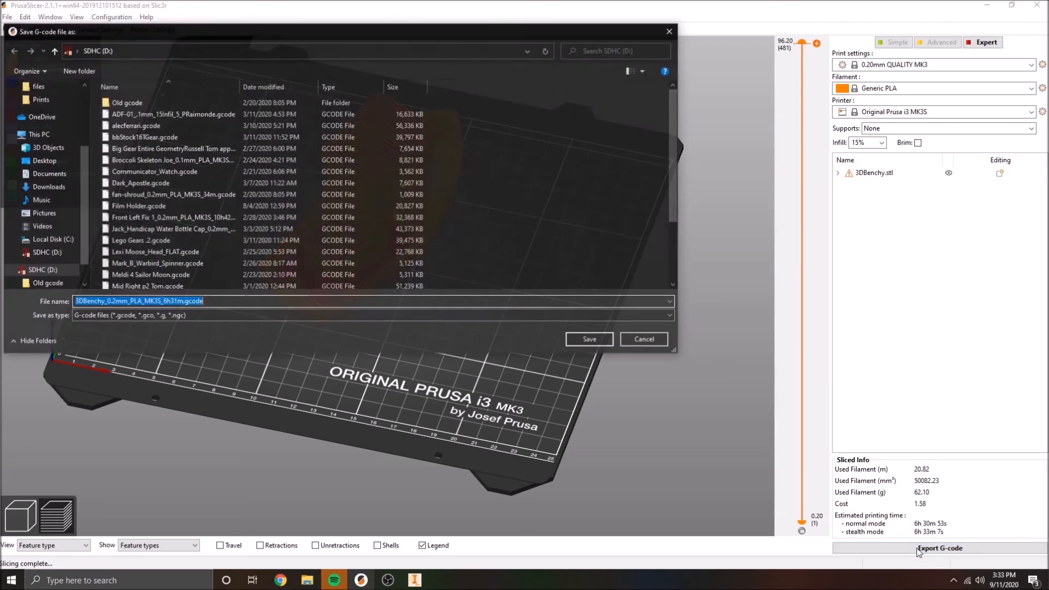
click(36, 244)
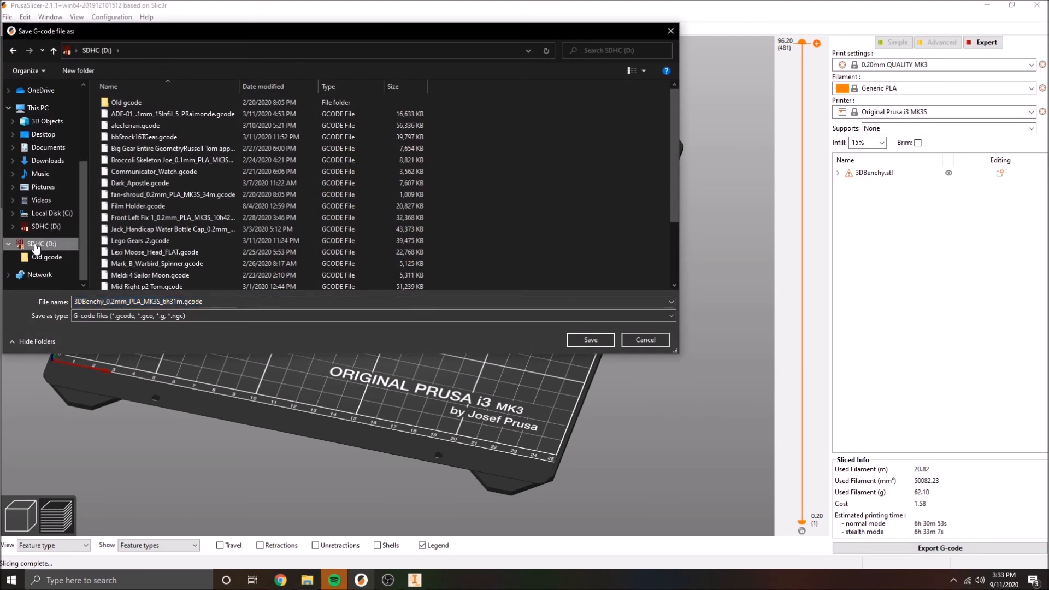
Append an underscore and the owner's surname to the G-code file name before the extension, and save the file.
click(182, 302)
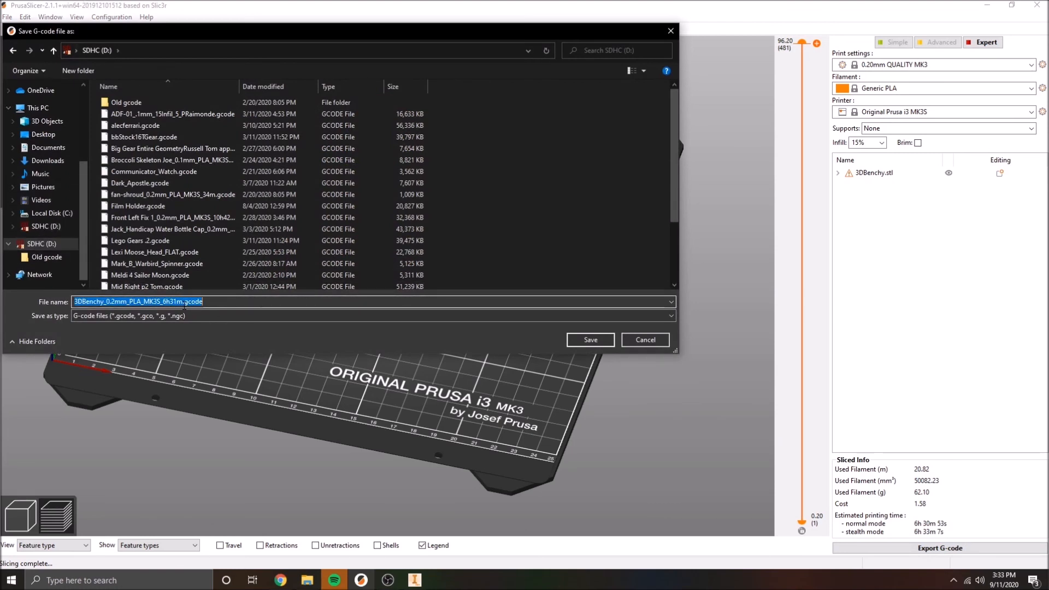
click(182, 302)
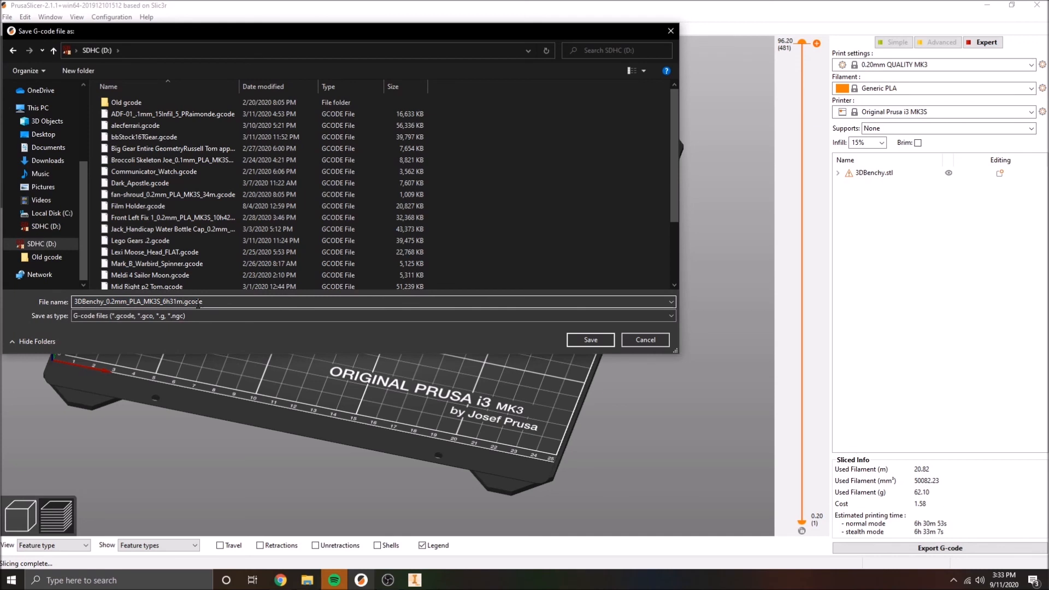
text(VanCamp)
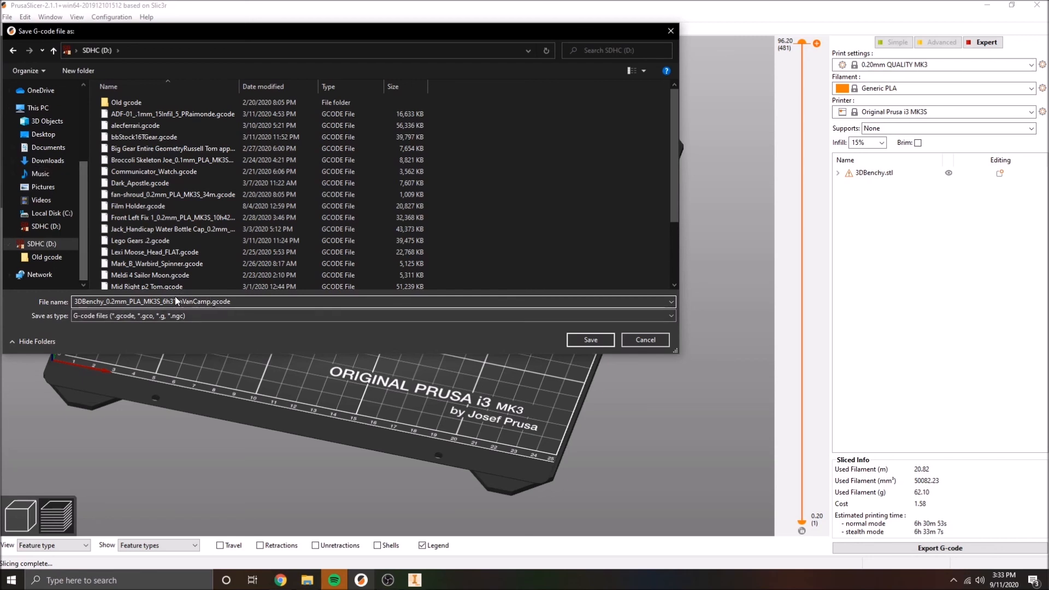
click(184, 302)
text(_)
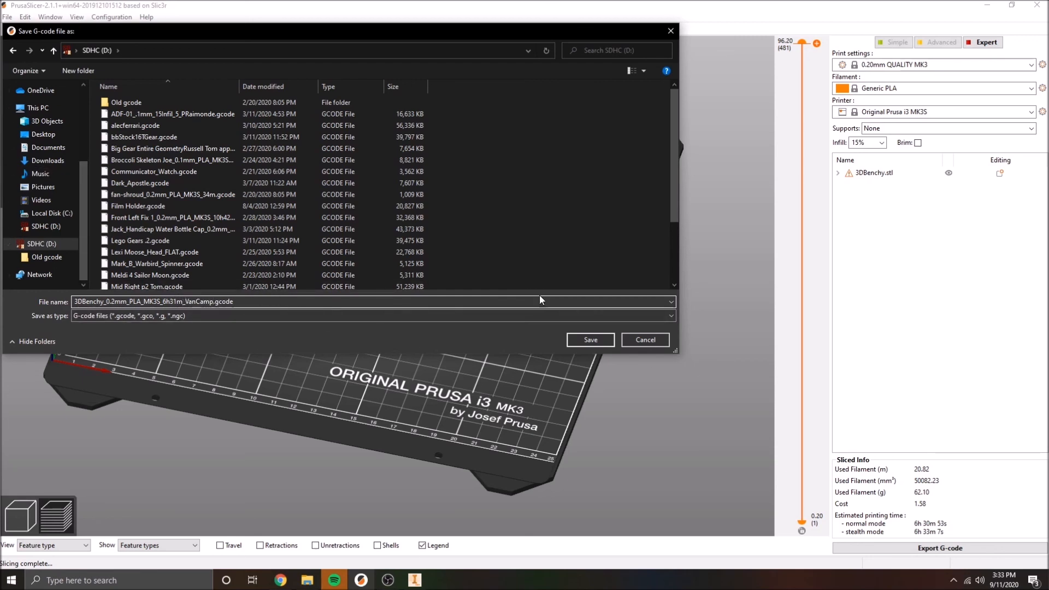
click(580, 342)
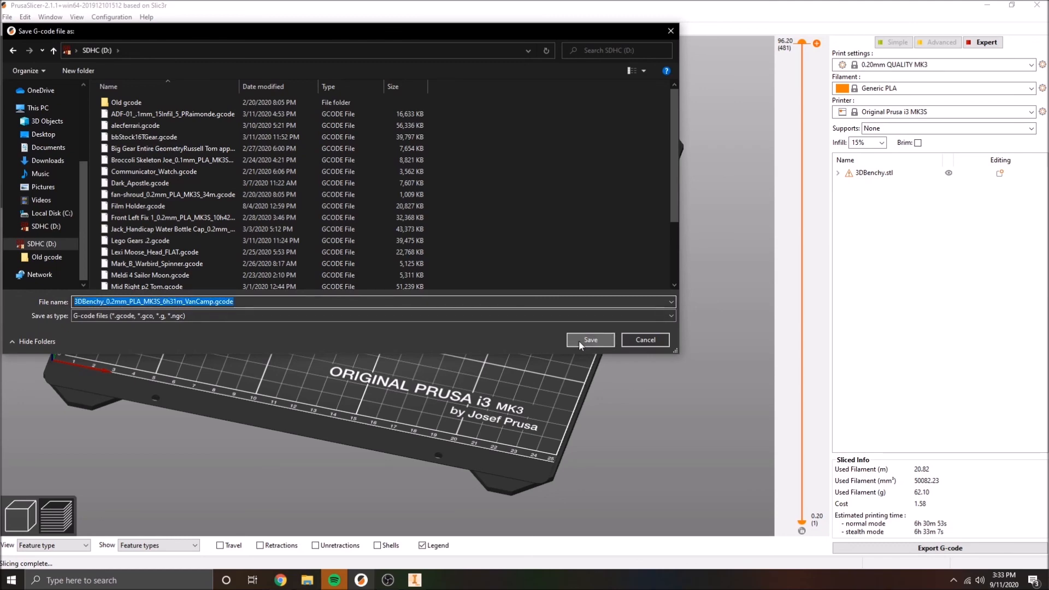